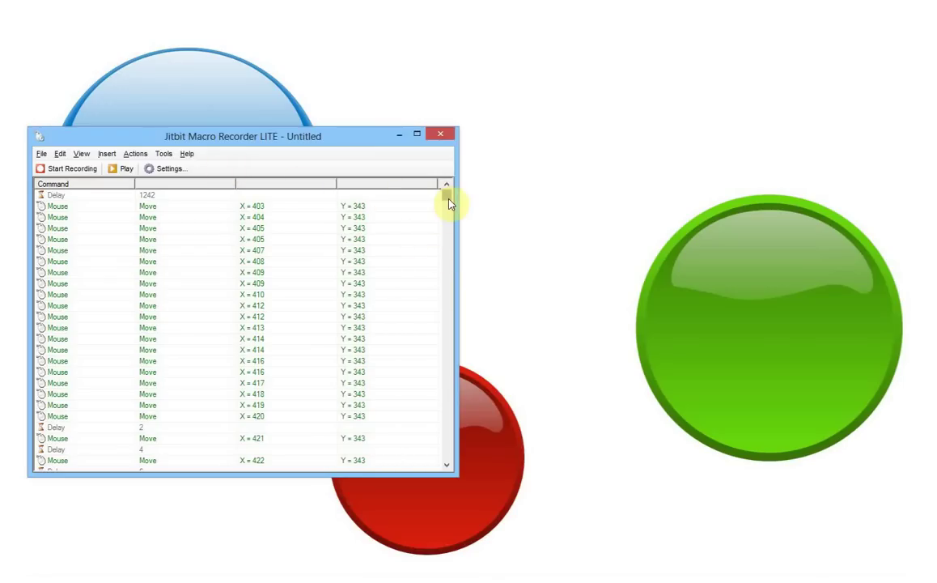
Select all recorded commands, down to the final Delay 66, and delete them.
mouse_move(446, 202)
mouse_down()
mouse_move(413, 429)
mouse_move(417, 474)
mouse_up()
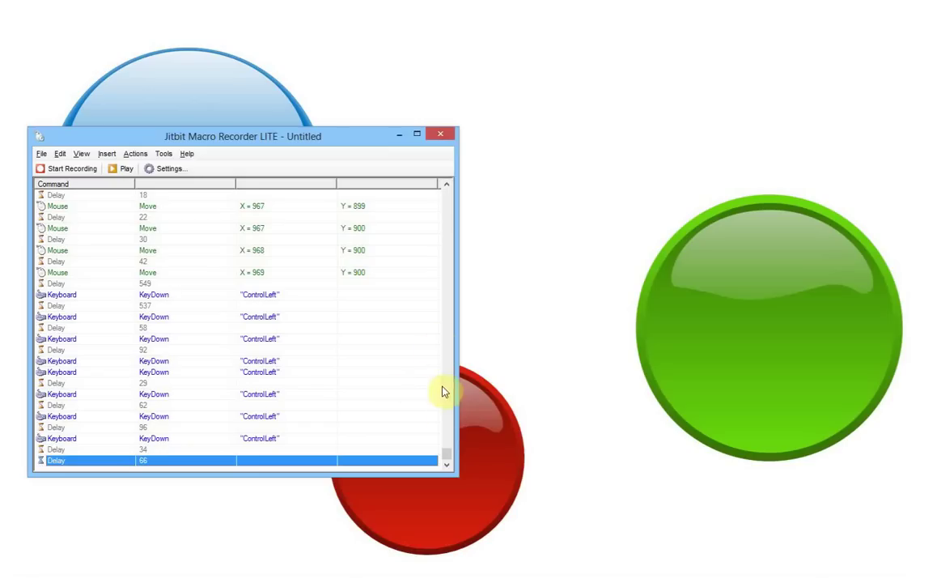
drag(446, 455, 449, 193)
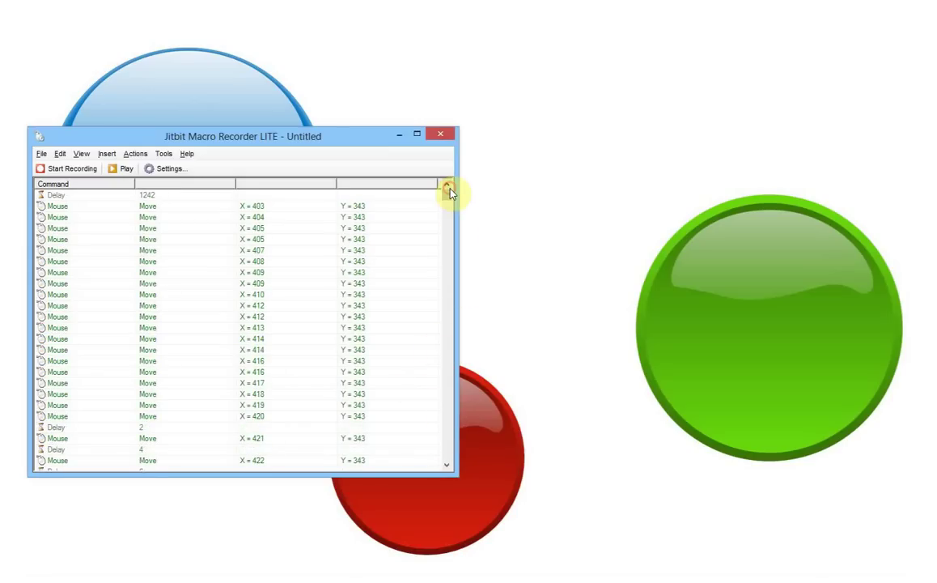
click(334, 195)
drag(448, 196, 436, 429)
click(421, 461)
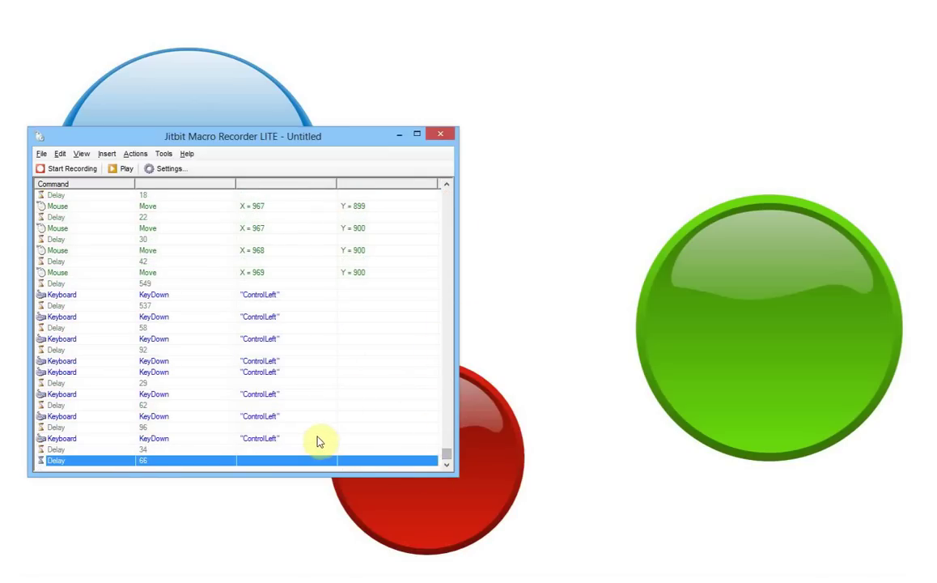
key(ctrl+a)
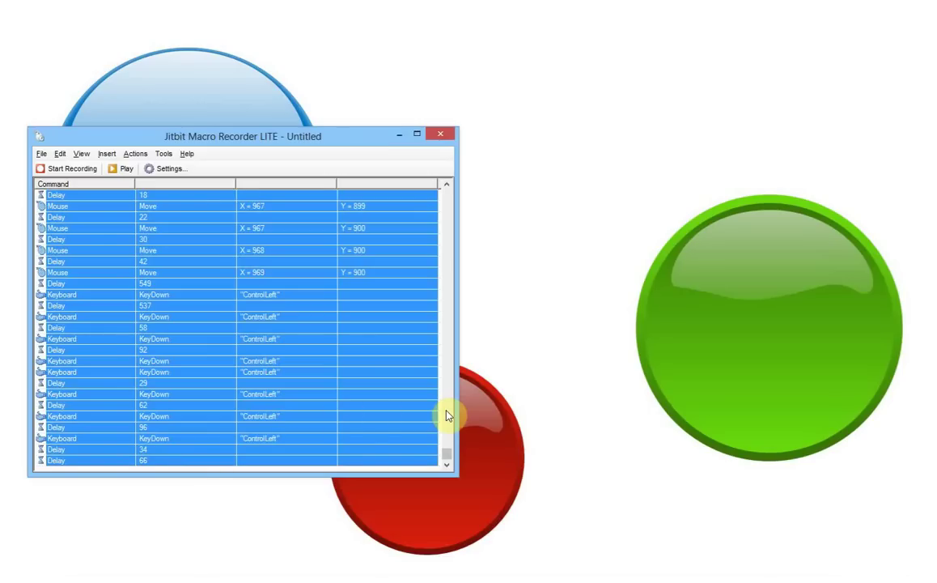
key(Delete)
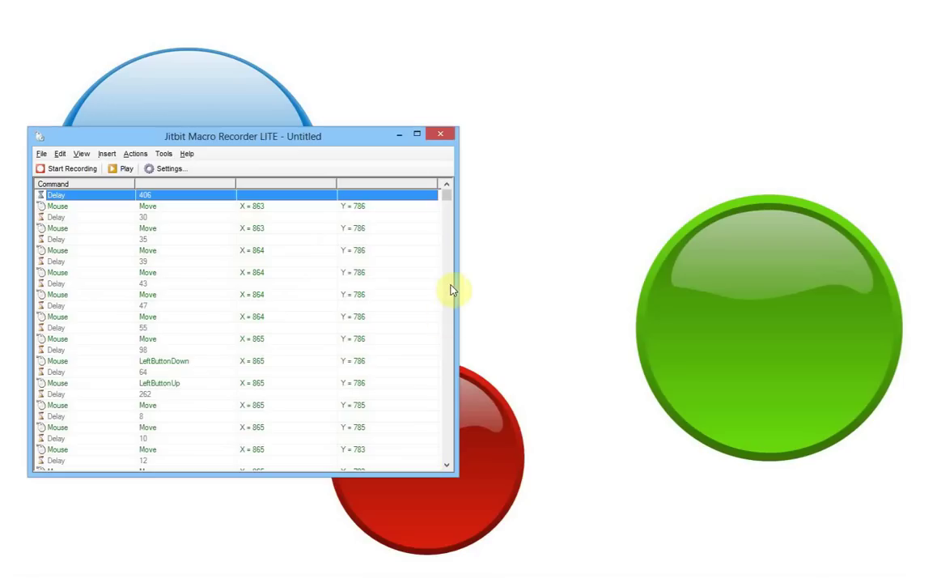
In the Settings Playback options, set Continuous replay to 0 and confirm.
mouse_move(445, 194)
mouse_down()
mouse_move(435, 465)
mouse_move(450, 194)
mouse_up()
click(153, 167)
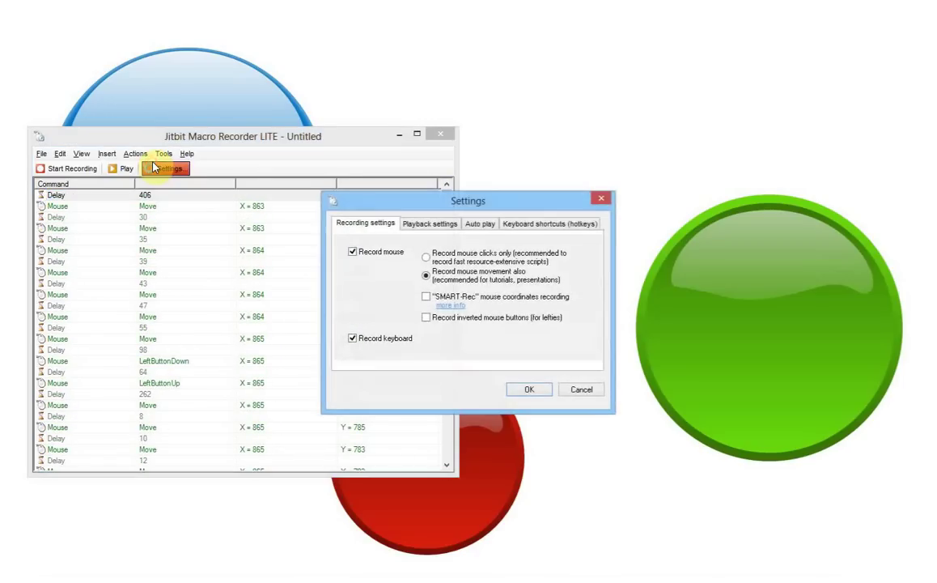
click(423, 222)
double_click(452, 292)
text(0)
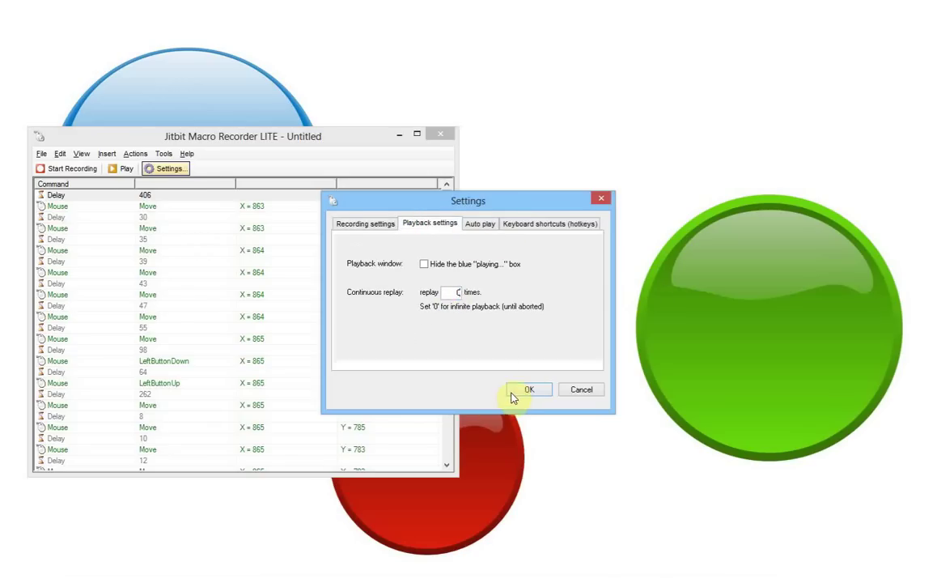
click(518, 392)
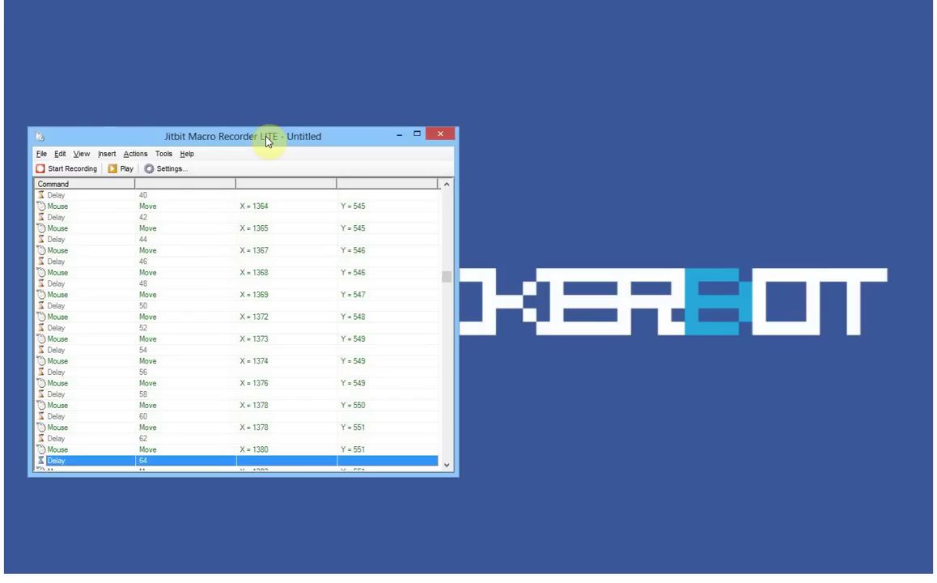
Nudge the recorder window up, then slightly down and to the right.
drag(267, 142, 272, 117)
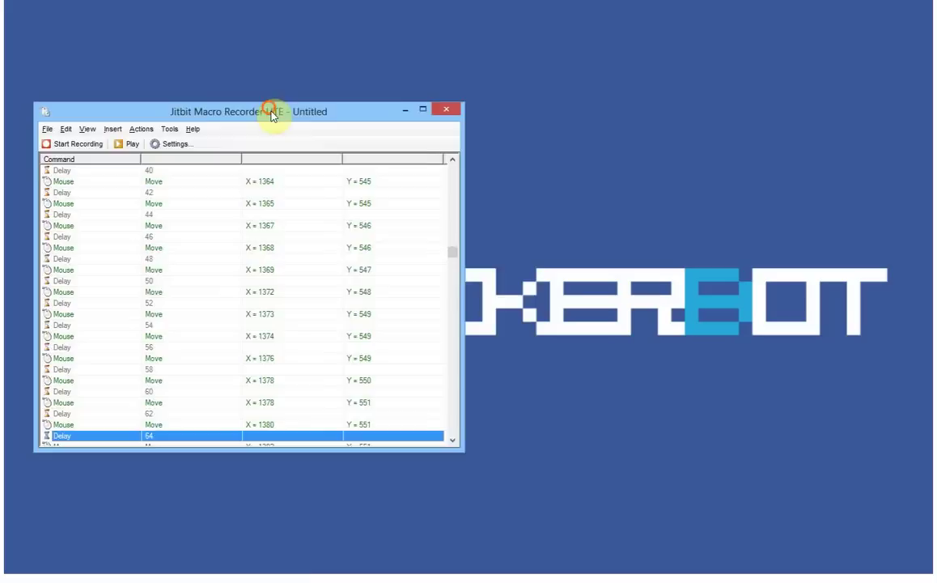
drag(270, 112, 277, 139)
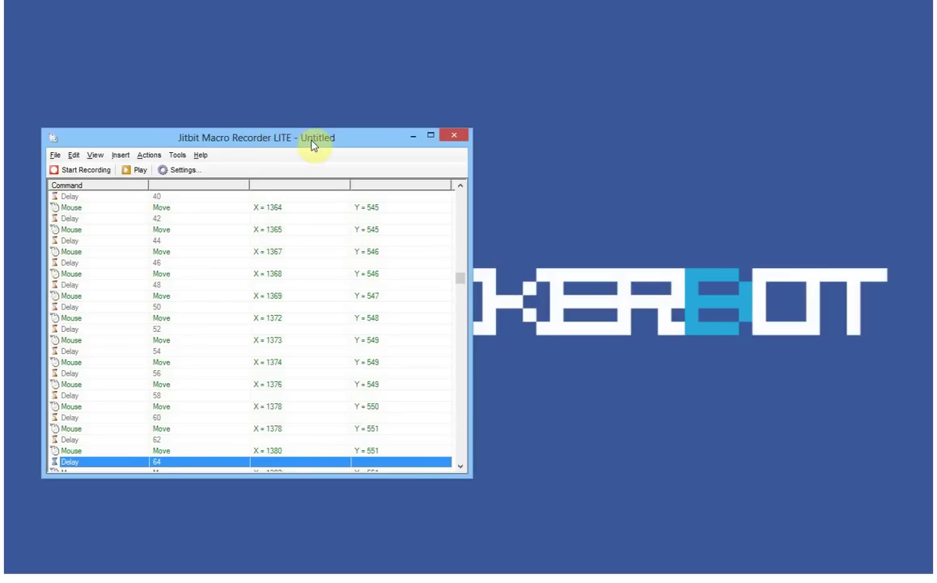
mouse_move(313, 145)
mouse_down()
mouse_move(328, 146)
mouse_move(312, 142)
mouse_up()
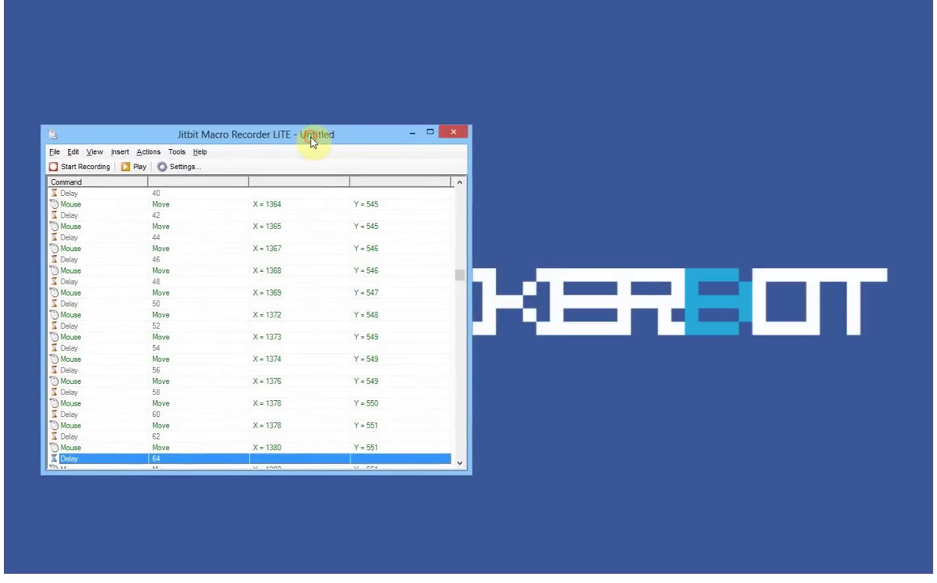